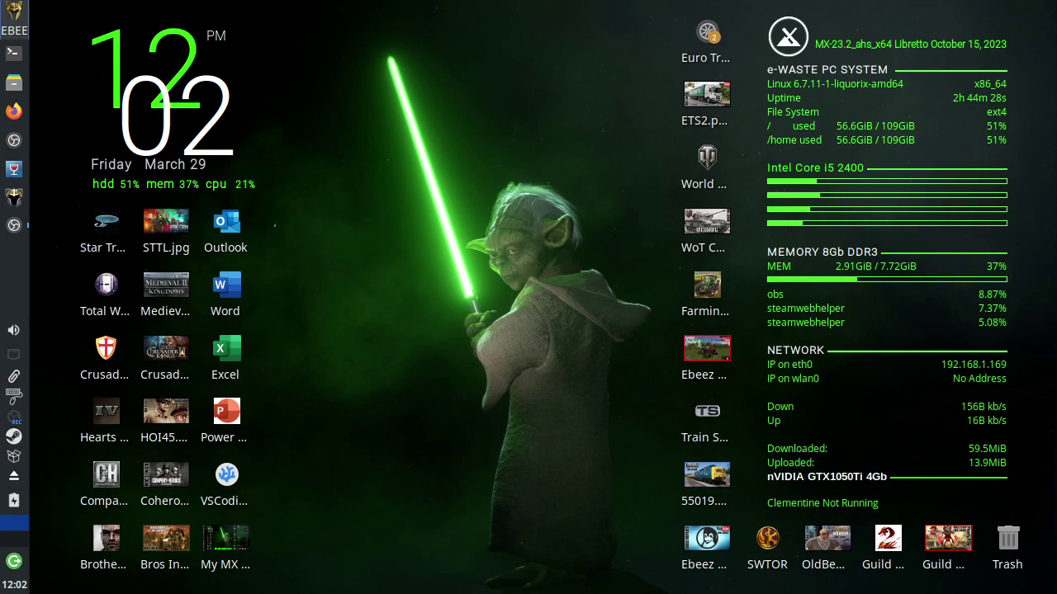
# Step: Open the Whisker menu at MX Tools and scroll down to Repo Manager, Samba Config and Select Sound
pyautogui.click(14, 13)
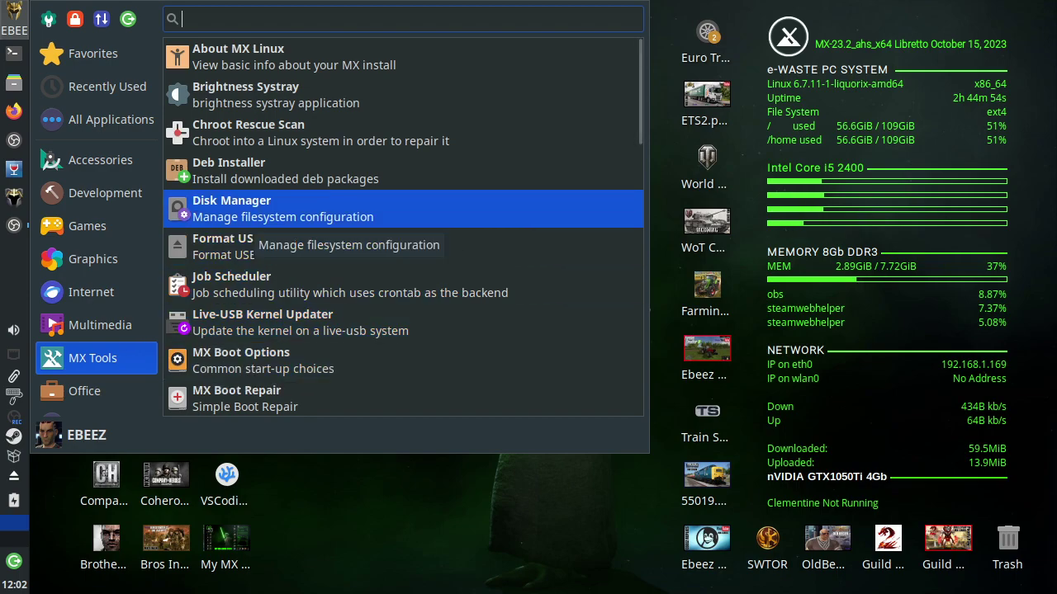
pyautogui.scroll(-1, 331, 236)
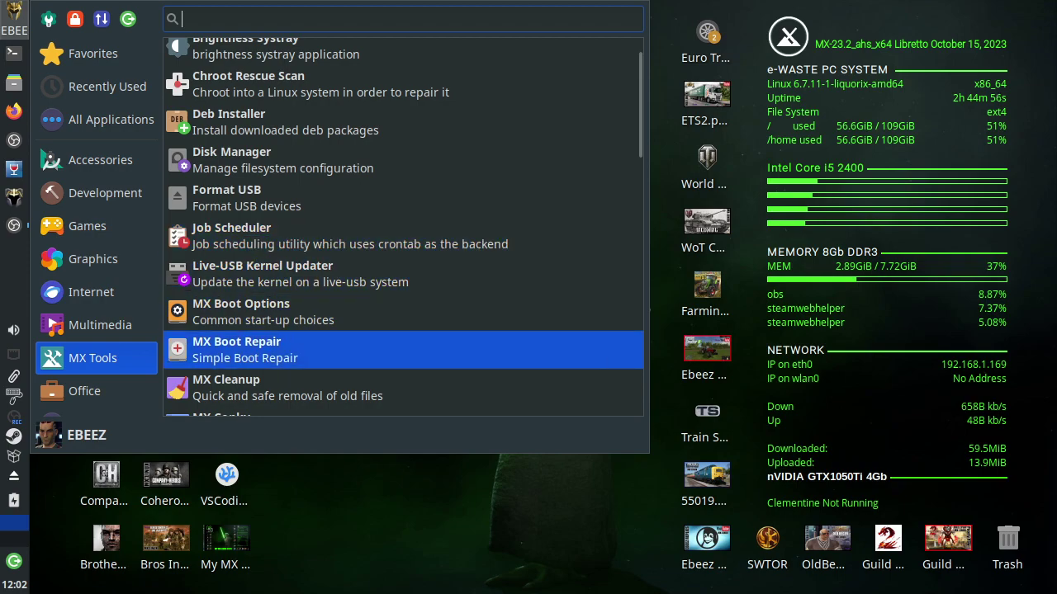
pyautogui.scroll(-1, 330, 302)
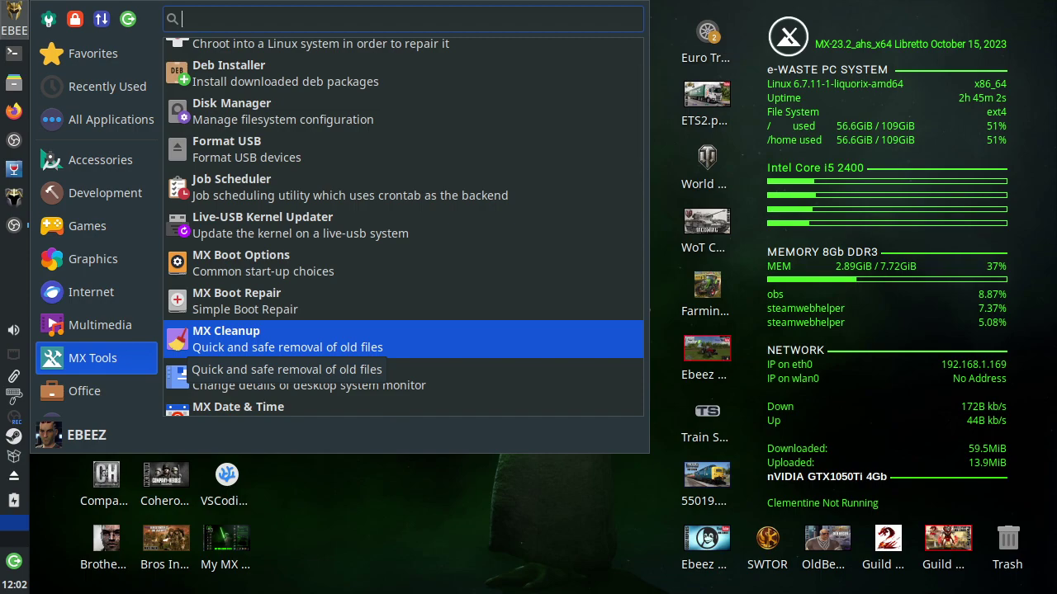
pyautogui.scroll(-1, 231, 347)
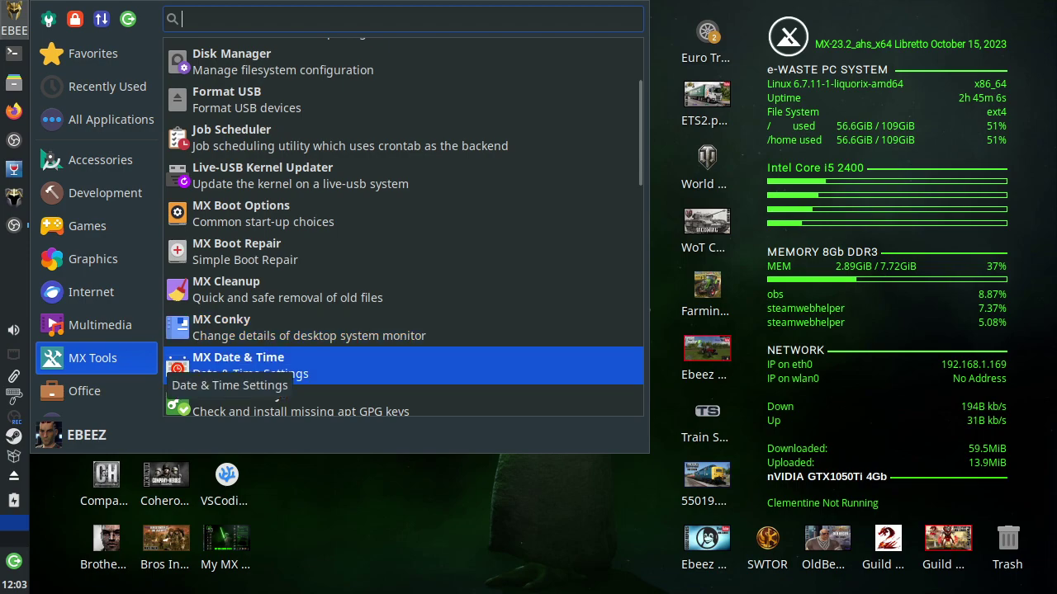
pyautogui.scroll(-1, 172, 363)
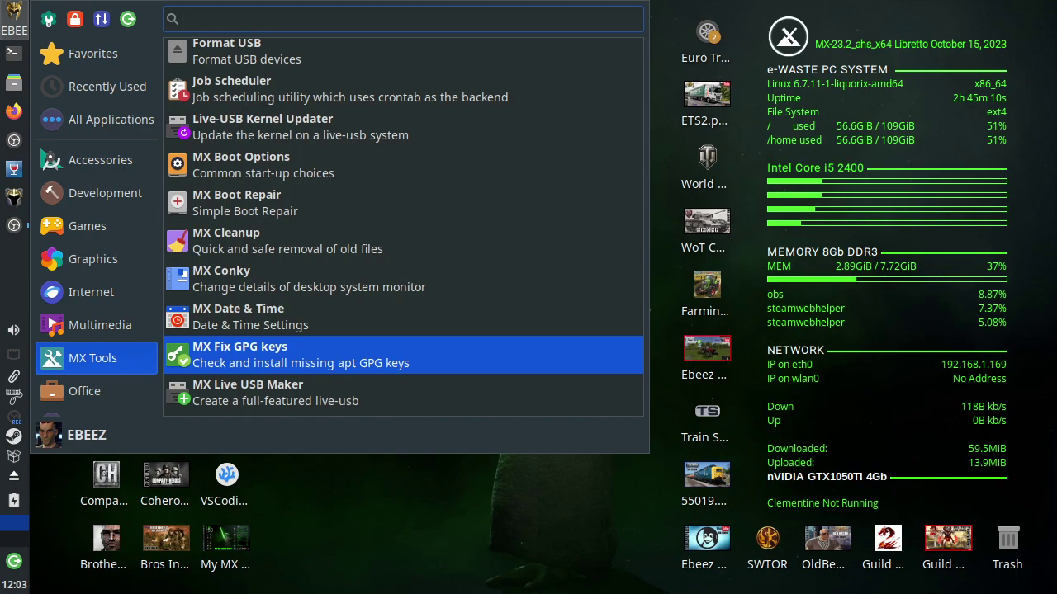
pyautogui.scroll(-1, 171, 363)
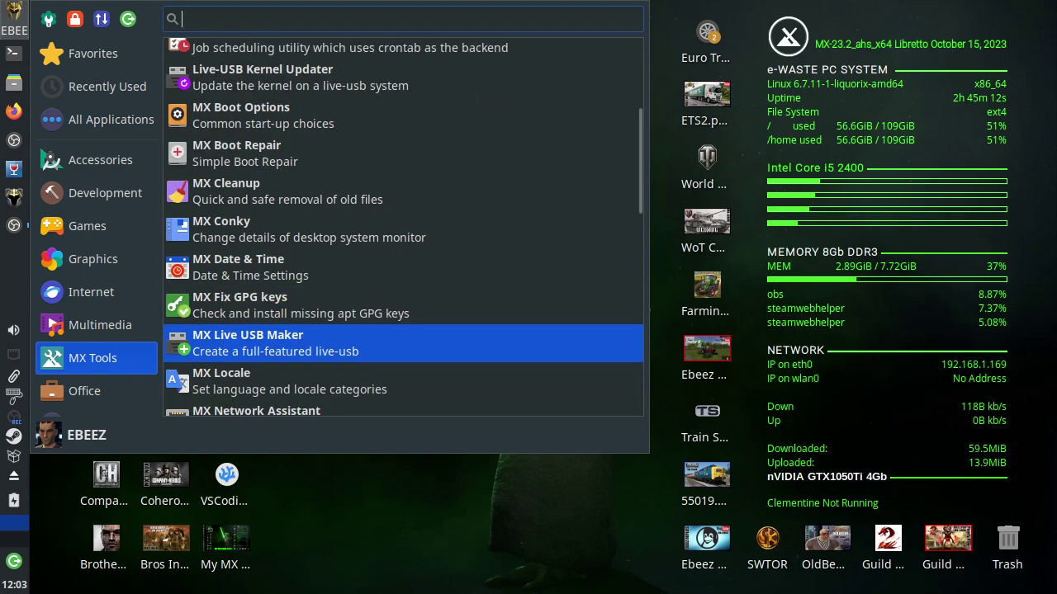
pyautogui.scroll(-1, 172, 368)
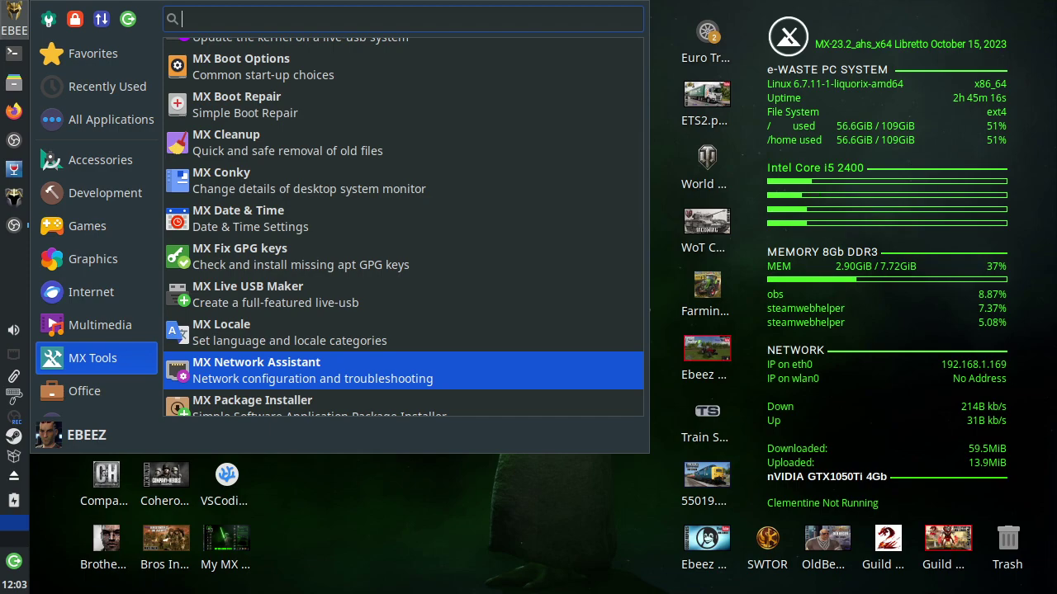
pyautogui.scroll(-1, 174, 364)
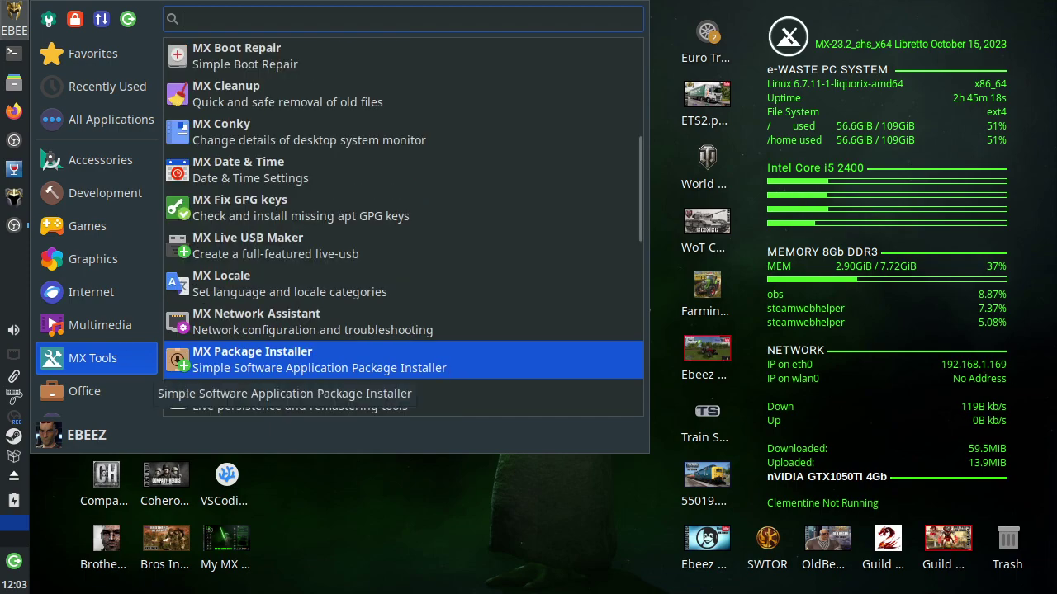
pyautogui.scroll(-1, 173, 372)
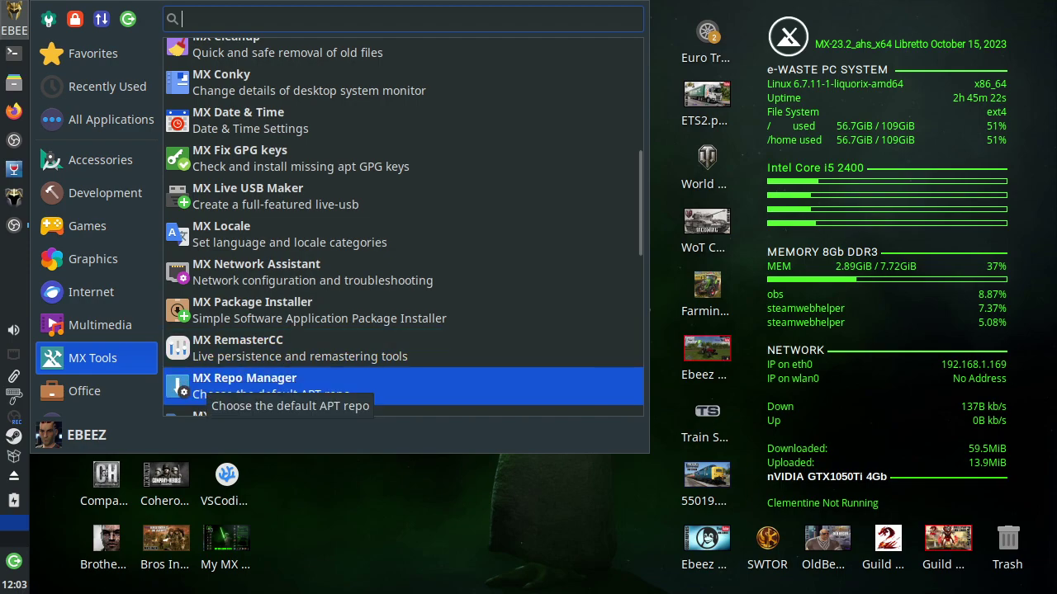
pyautogui.scroll(-1, 173, 376)
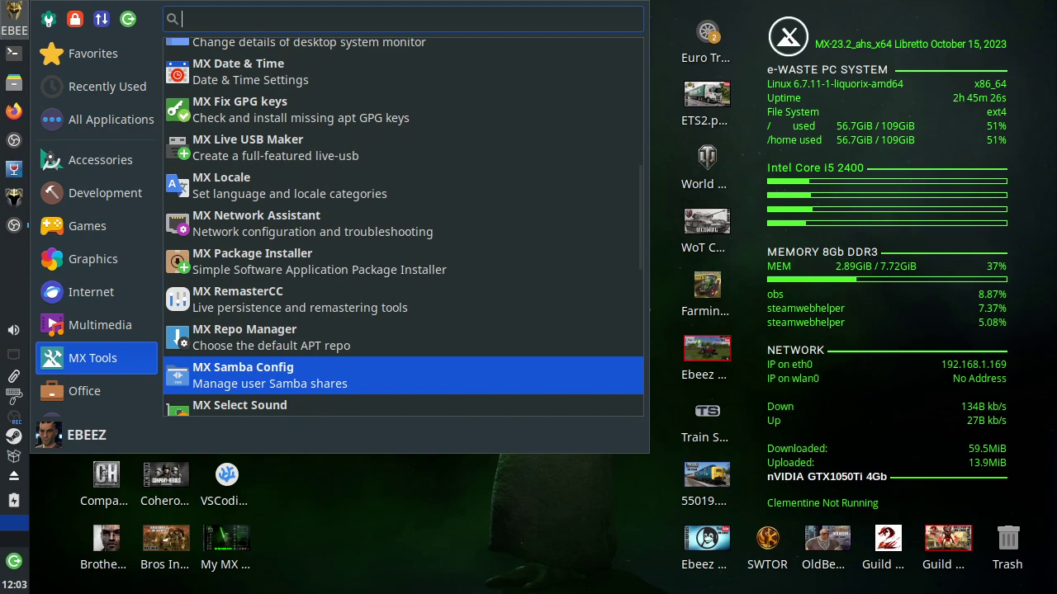
pyautogui.scroll(-1, 173, 376)
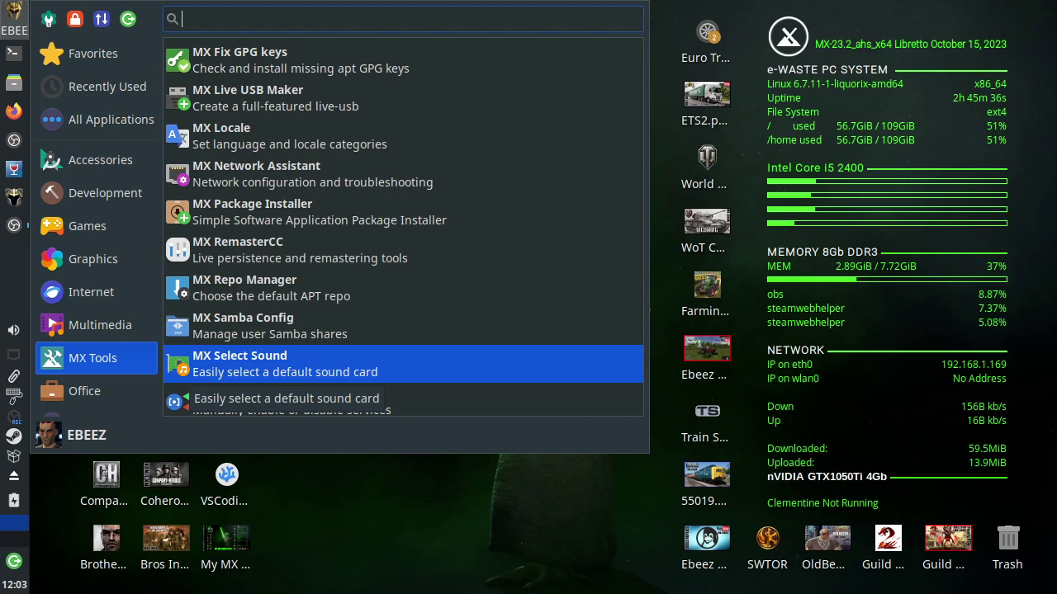
# Step: Launch MX Select Sound, dismiss it, then launch MX Tweak from the MX Tools list
pyautogui.press('Return')
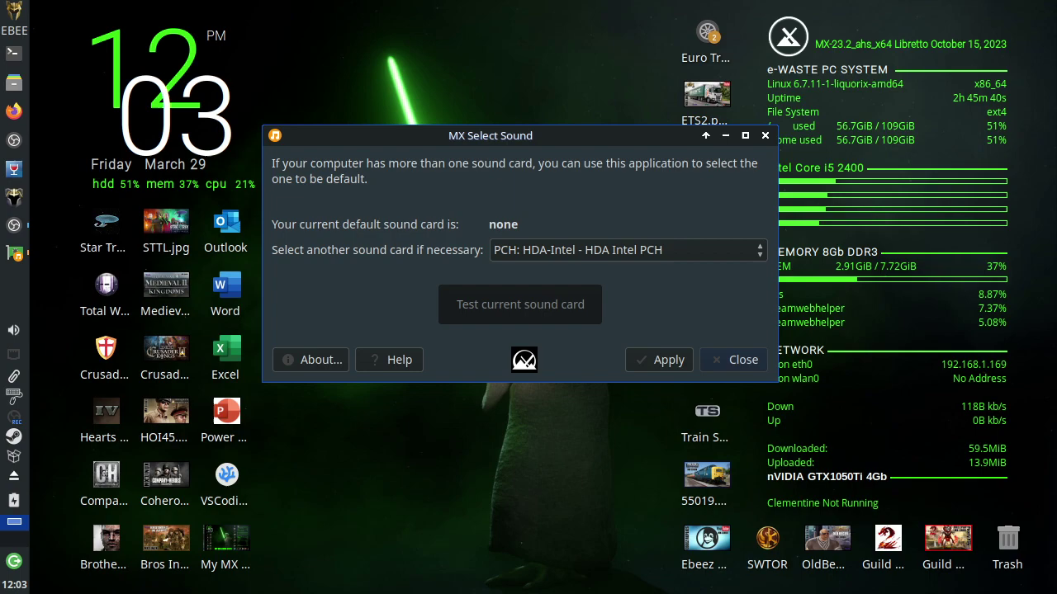
pyautogui.press('Escape')
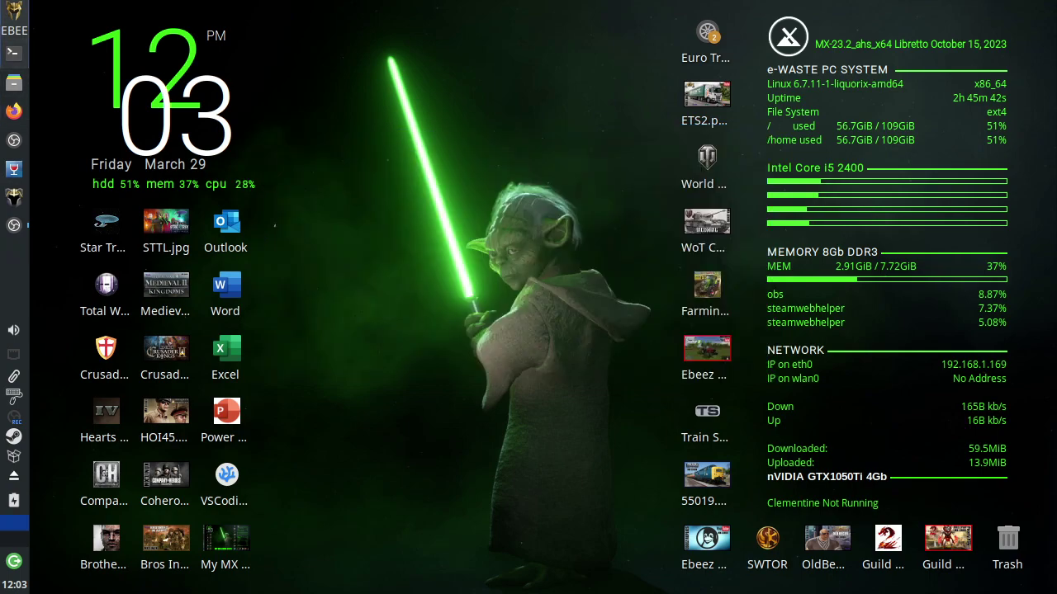
pyautogui.press('super')
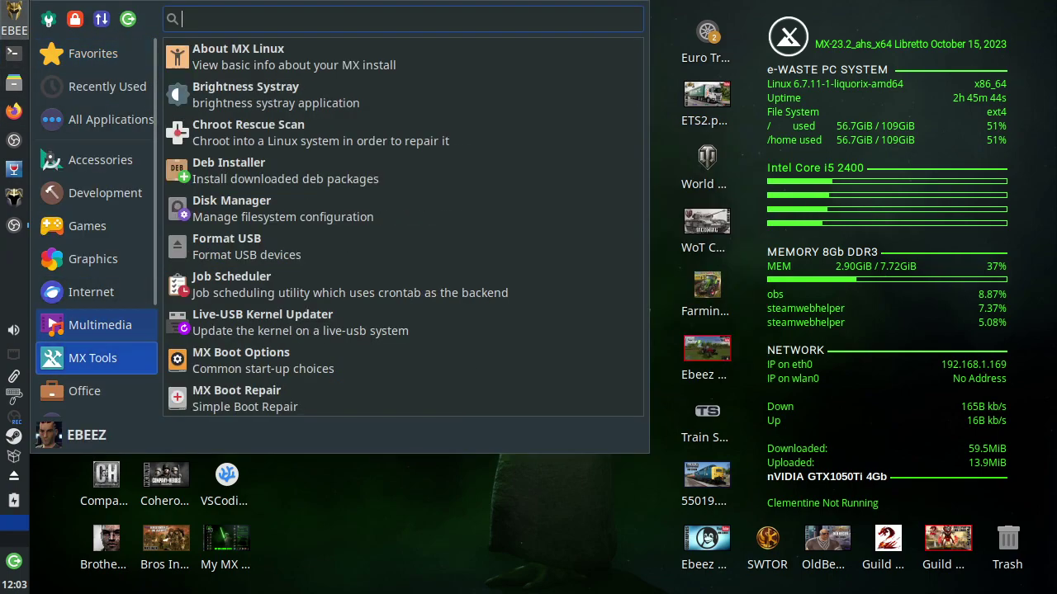
pyautogui.press('Down')
pyautogui.press('Down')
pyautogui.press('Down')
pyautogui.press('Down')
pyautogui.press('Down')
pyautogui.press('Down')
pyautogui.press('Down')
pyautogui.press('Down')
pyautogui.press('Down')
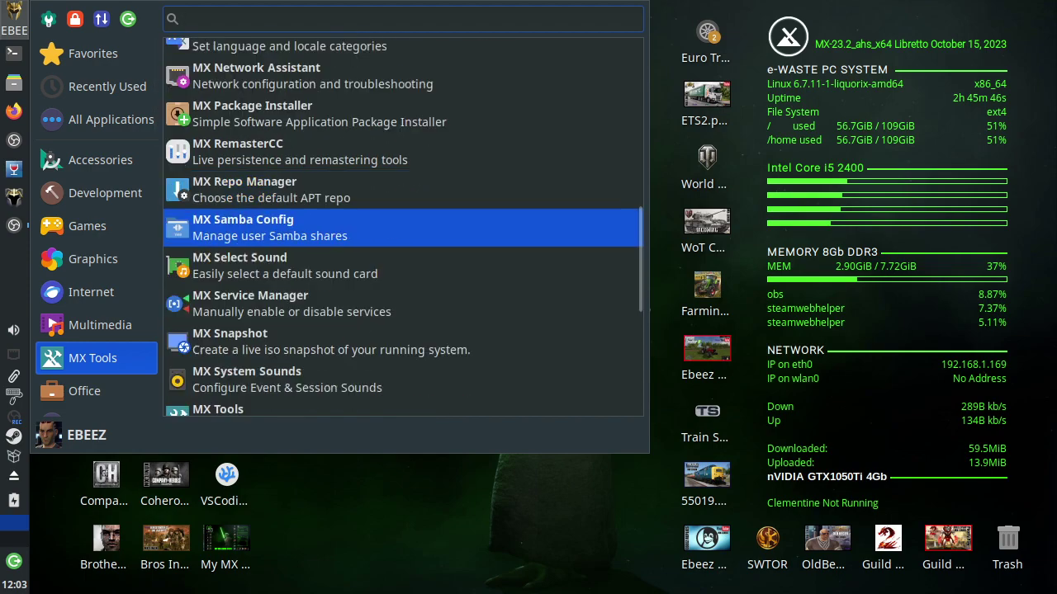
pyautogui.press('Down')
pyautogui.press('Down')
pyautogui.press('Down')
pyautogui.press('Down')
pyautogui.press('Down')
pyautogui.press('Down')
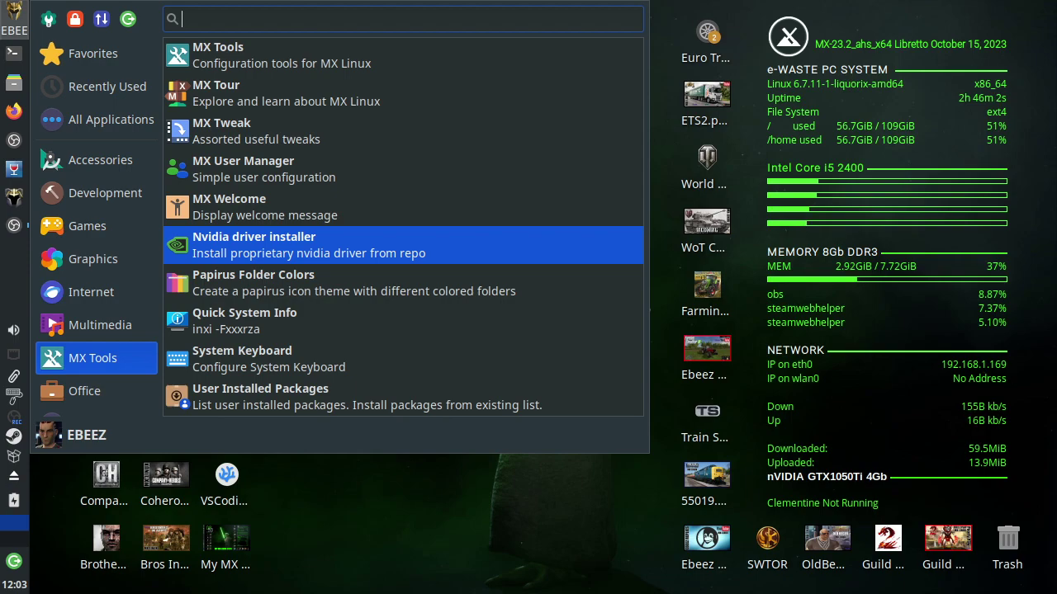
pyautogui.press('Escape')
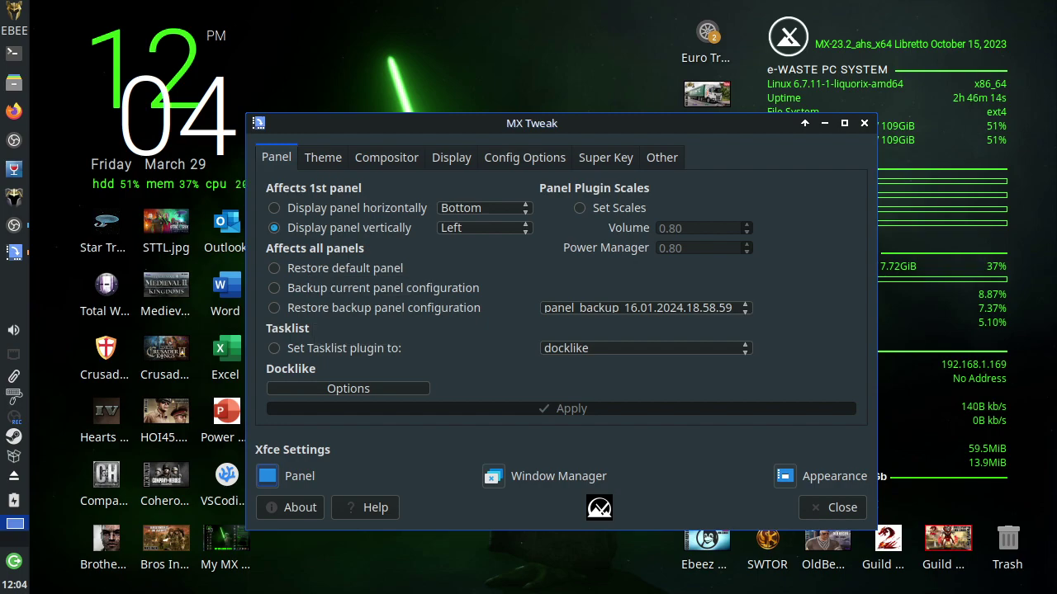
# Step: Cycle MX Tweak's pages from Theme through Compositor, Display, Config Options, Super key and Other back to Panel
pyautogui.click(323, 157)
pyautogui.hotkey('ctrl', 'Tab')
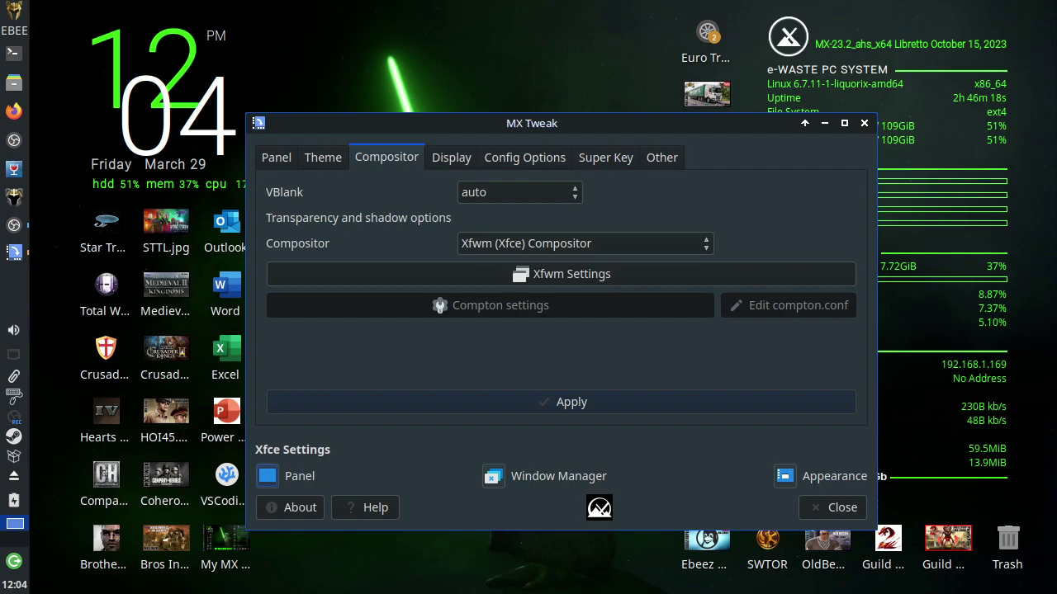
pyautogui.hotkey('ctrl', 'Tab')
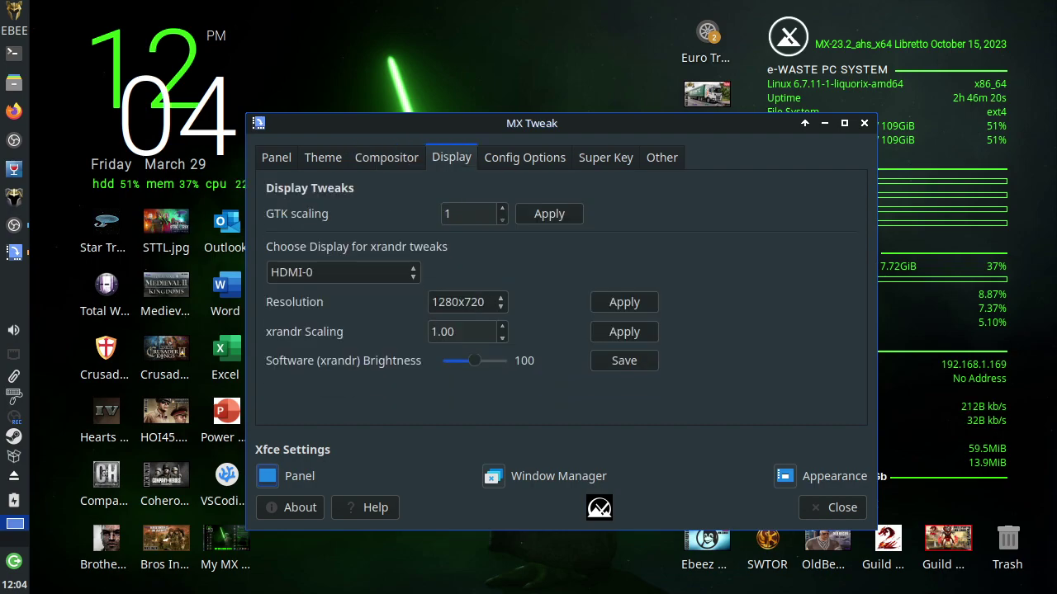
pyautogui.hotkey('ctrl', 'Tab')
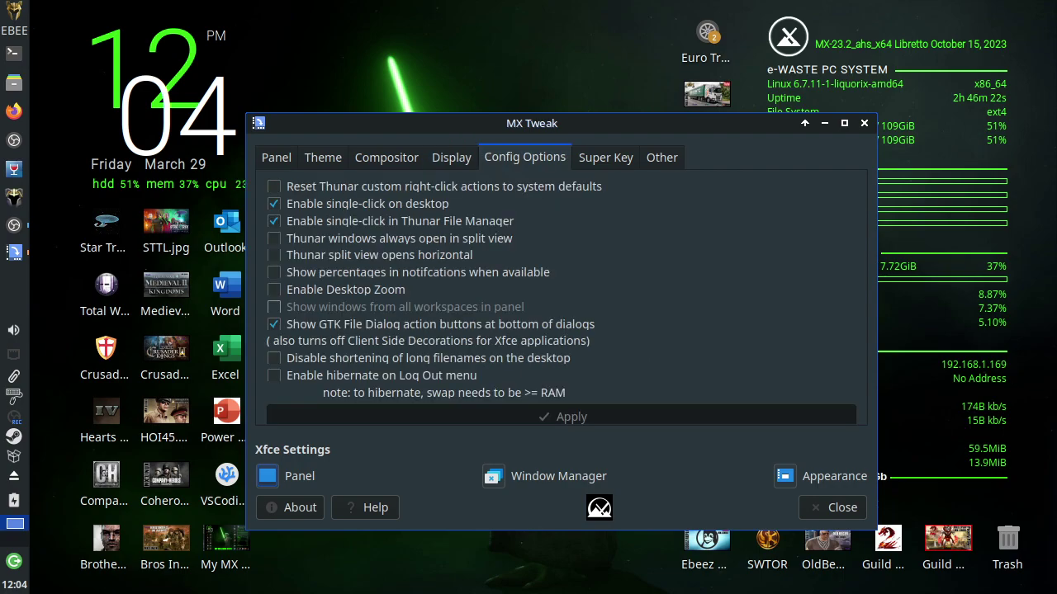
pyautogui.hotkey('ctrl', 'Tab')
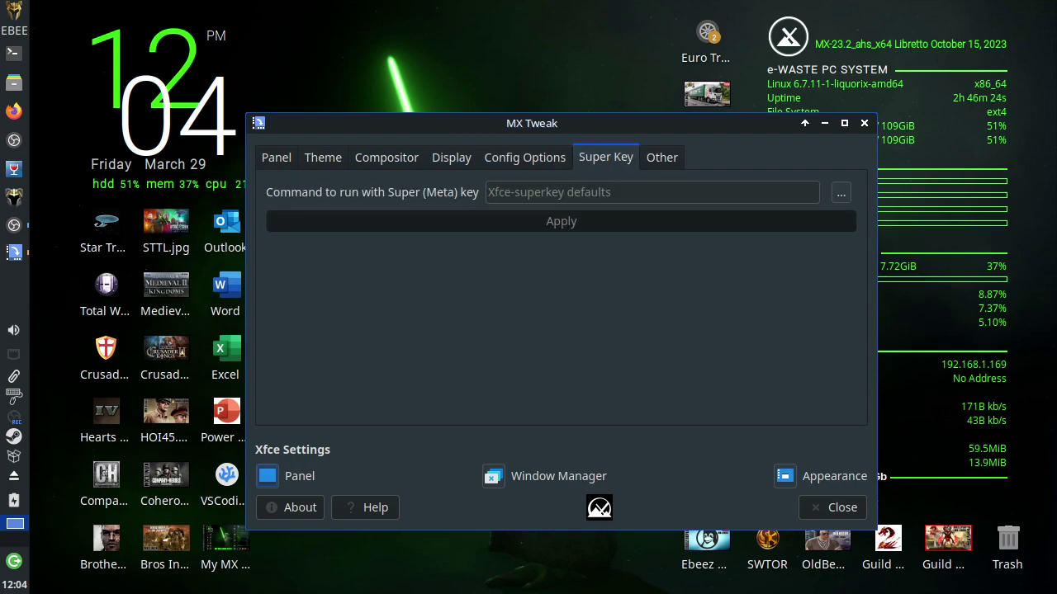
pyautogui.hotkey('ctrl', 'Tab')
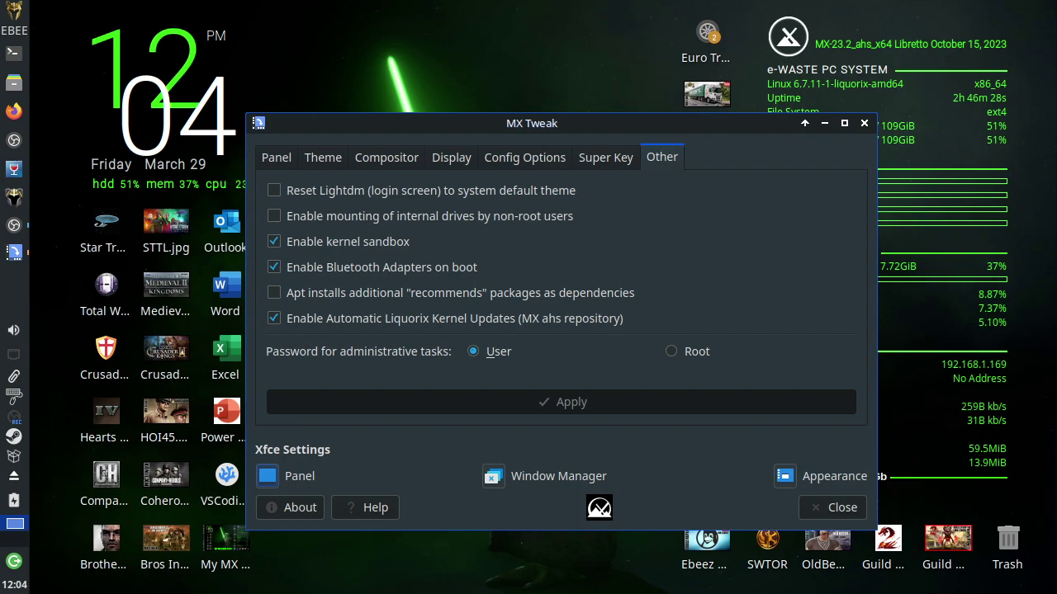
pyautogui.hotkey('ctrl', 'Tab')
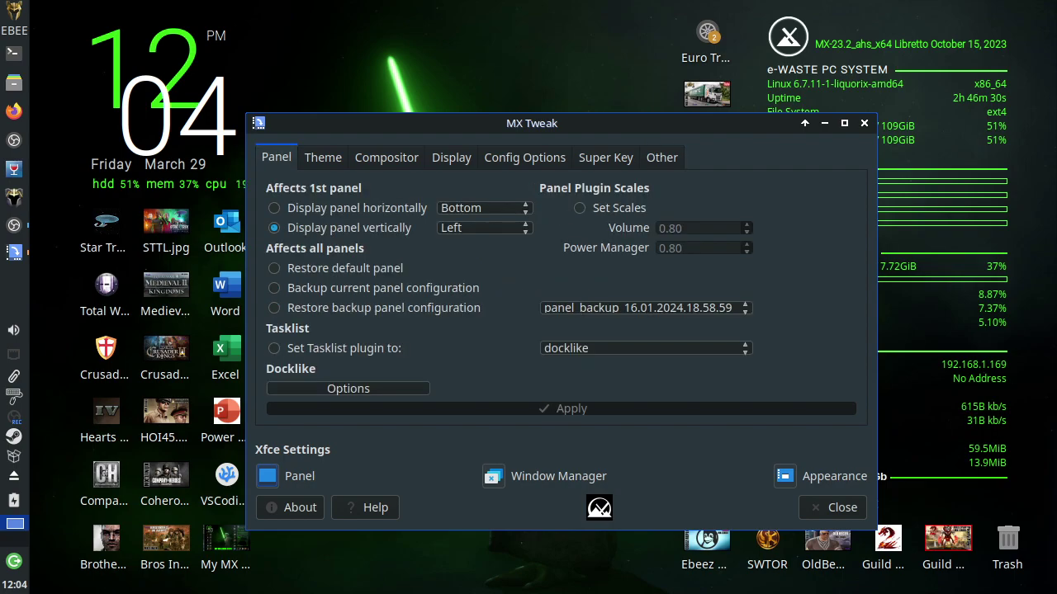
# Step: Cycle MX Tweak's pages again from Theme to the Super key setting, then close MX Tweak
pyautogui.hotkey('ctrl', 'Tab')
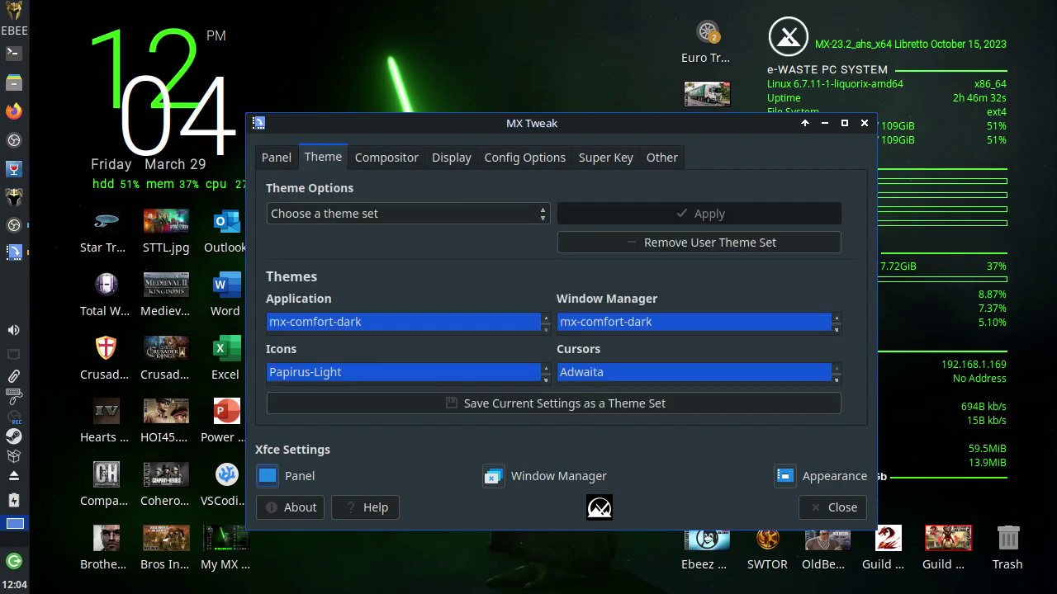
pyautogui.hotkey('ctrl', 'Tab')
pyautogui.hotkey('ctrl', 'Tab')
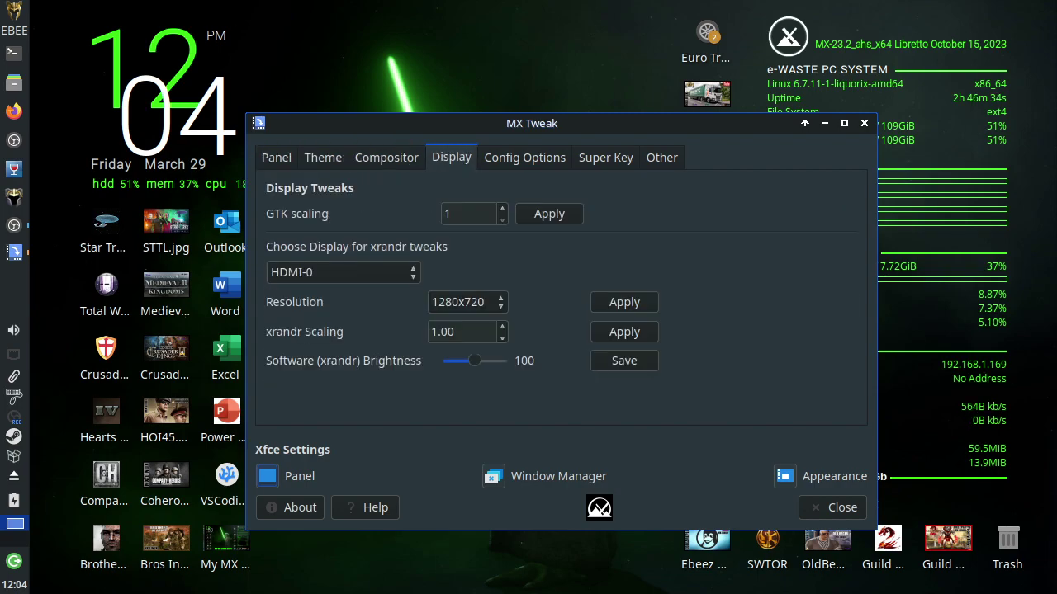
pyautogui.hotkey('ctrl', 'Tab')
pyautogui.hotkey('ctrl', 'Tab')
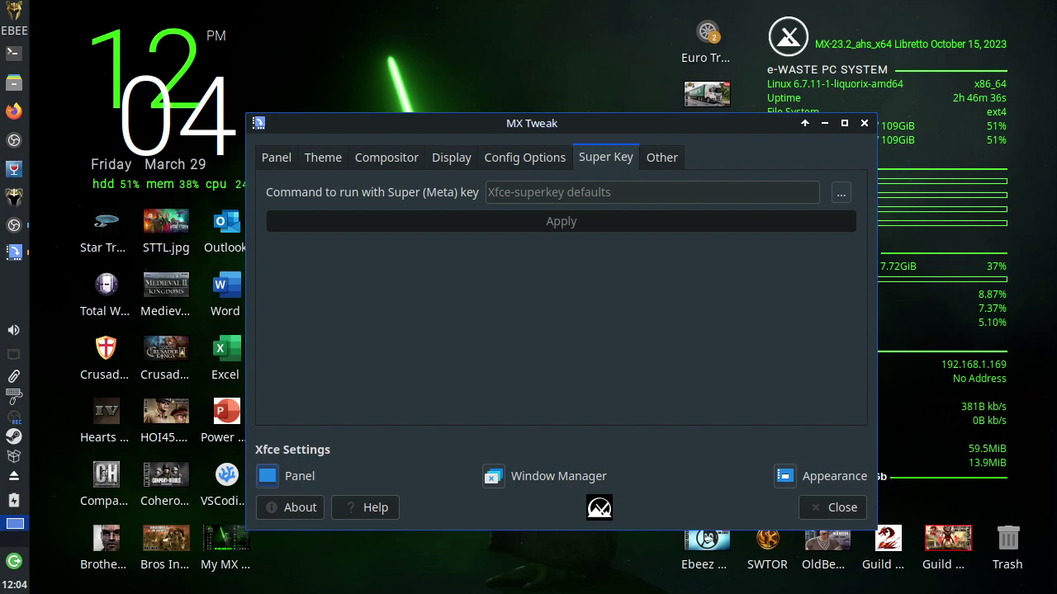
pyautogui.hotkey('ctrl', 'Tab')
pyautogui.hotkey('ctrl', 'Tab')
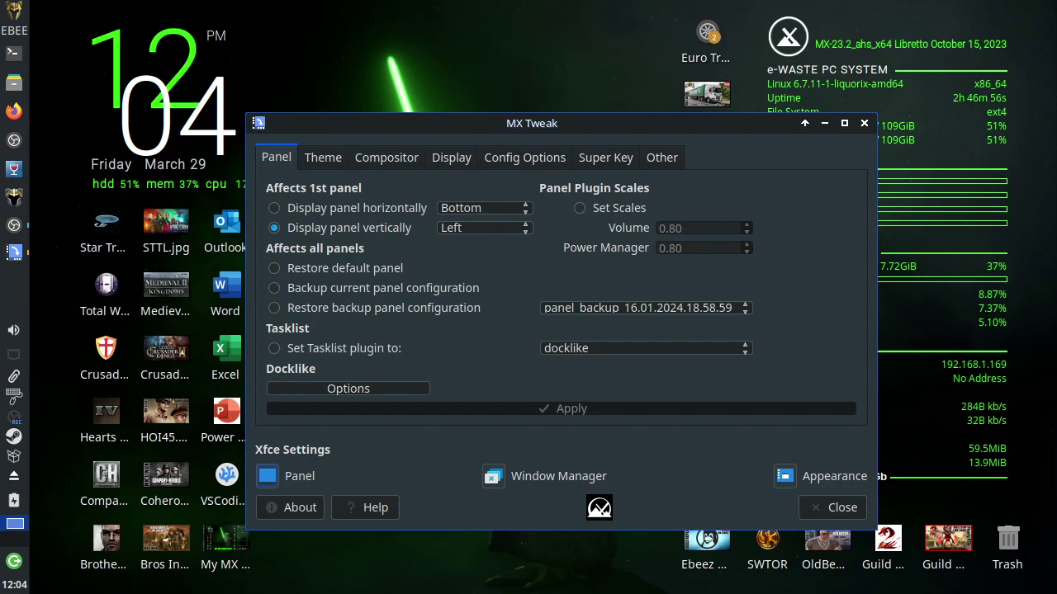
pyautogui.hotkey('alt', 'F4')
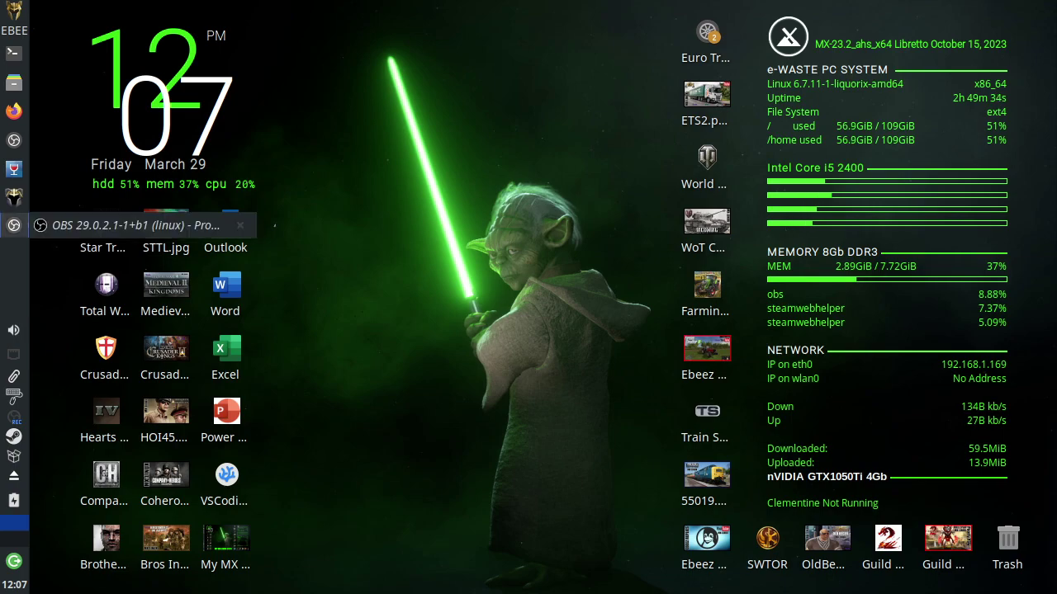
# Step: Restore the OBS Studio window from the panel taskbar
pyautogui.click(13, 224)
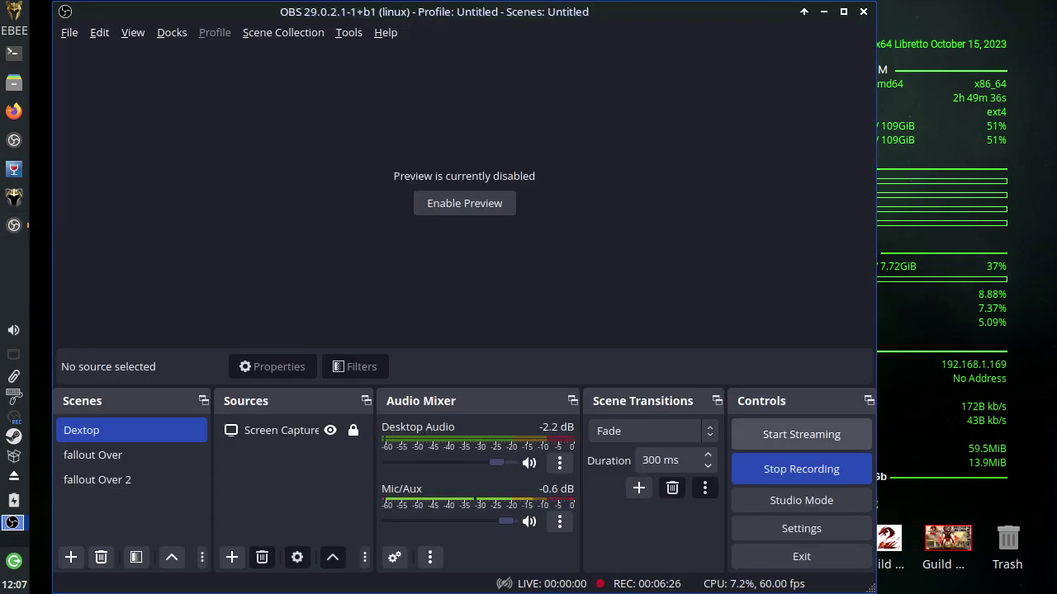